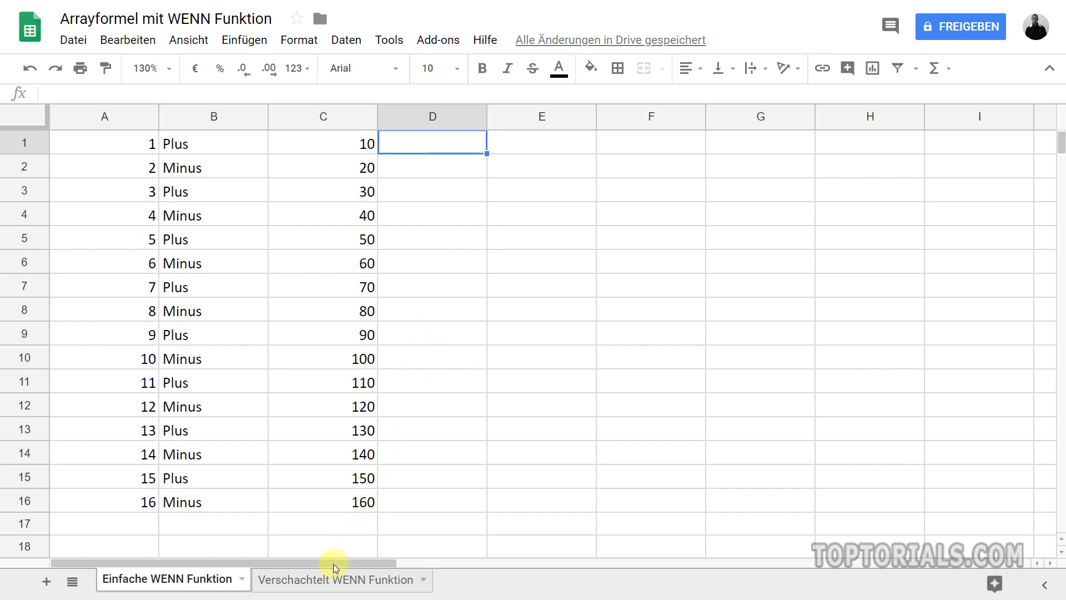
Step: Return to the simple-data sheet and start =Wenn( in D1 with the condition B1="Plus"
click(317, 583)
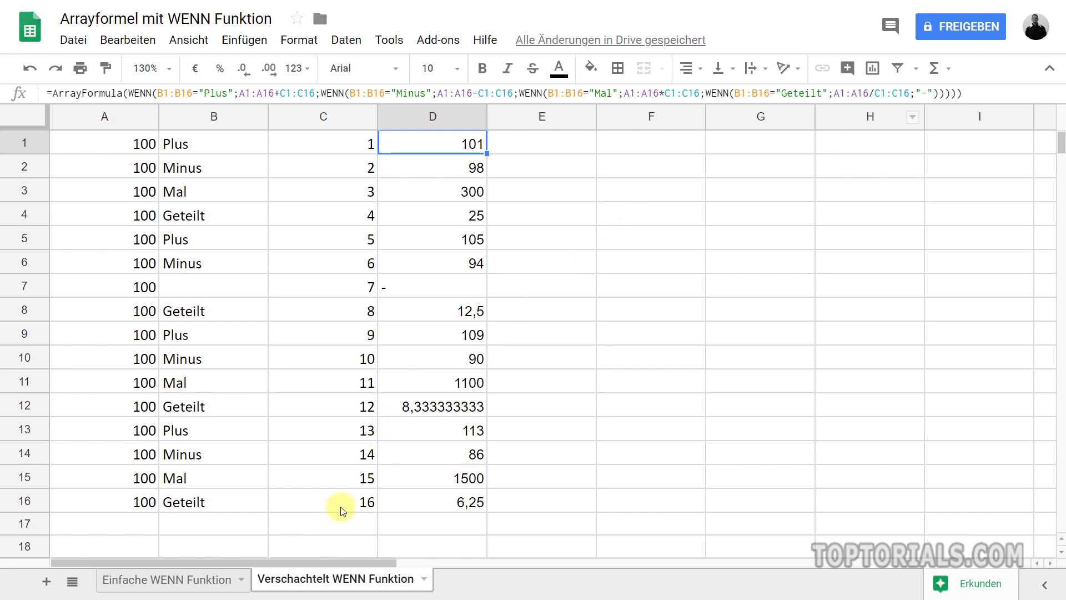
click(160, 583)
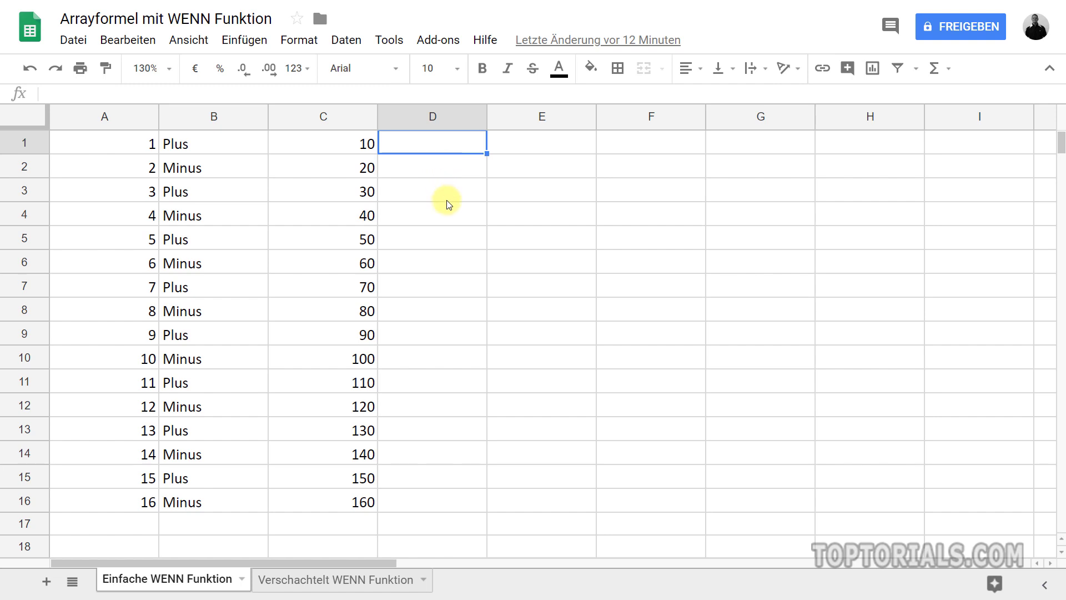
text(=W)
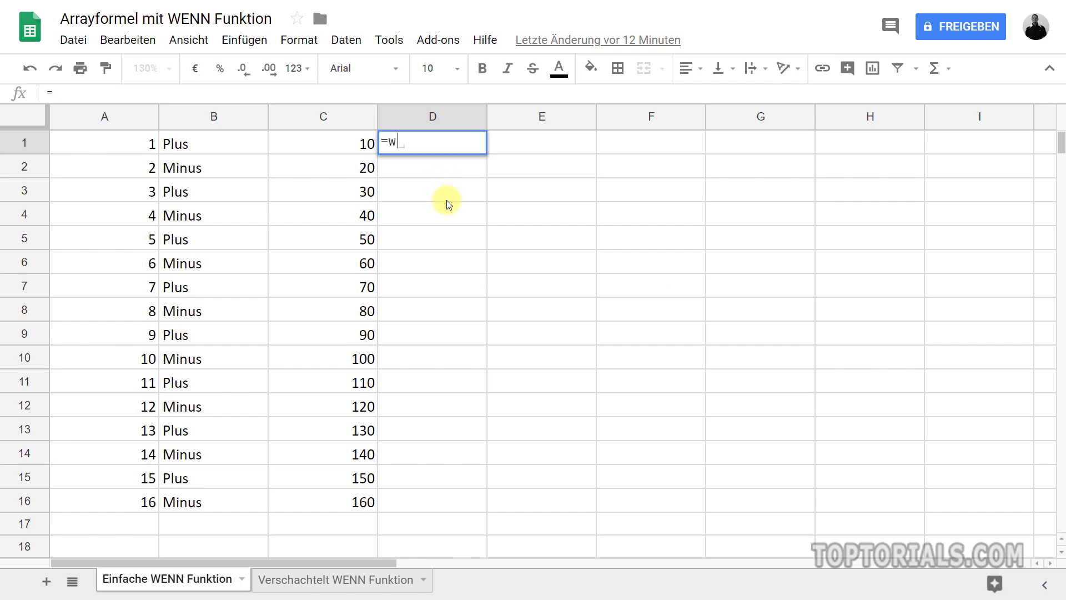
text(enn()
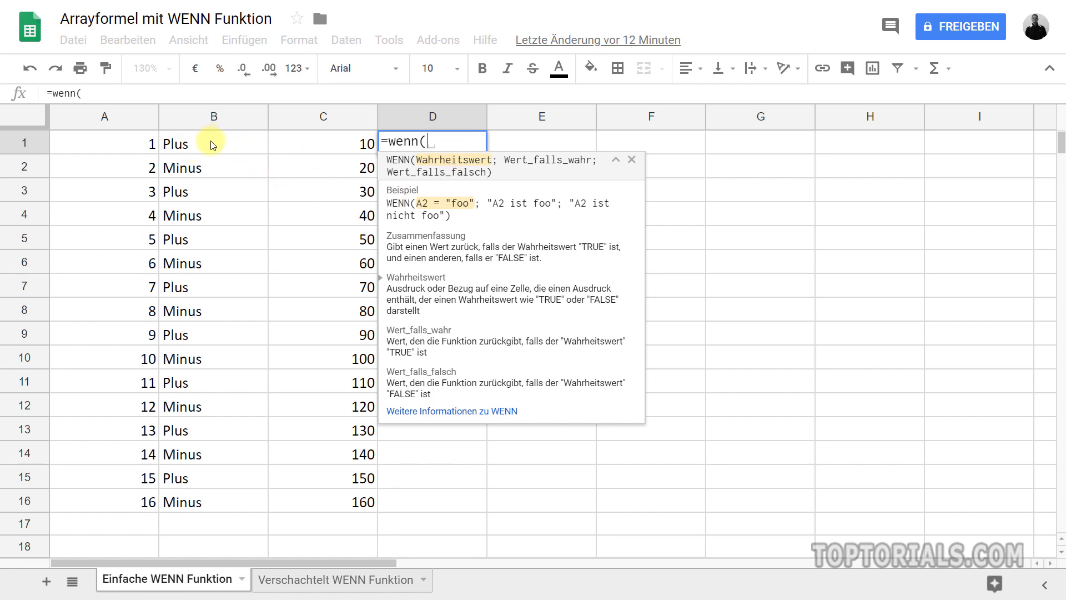
click(213, 145)
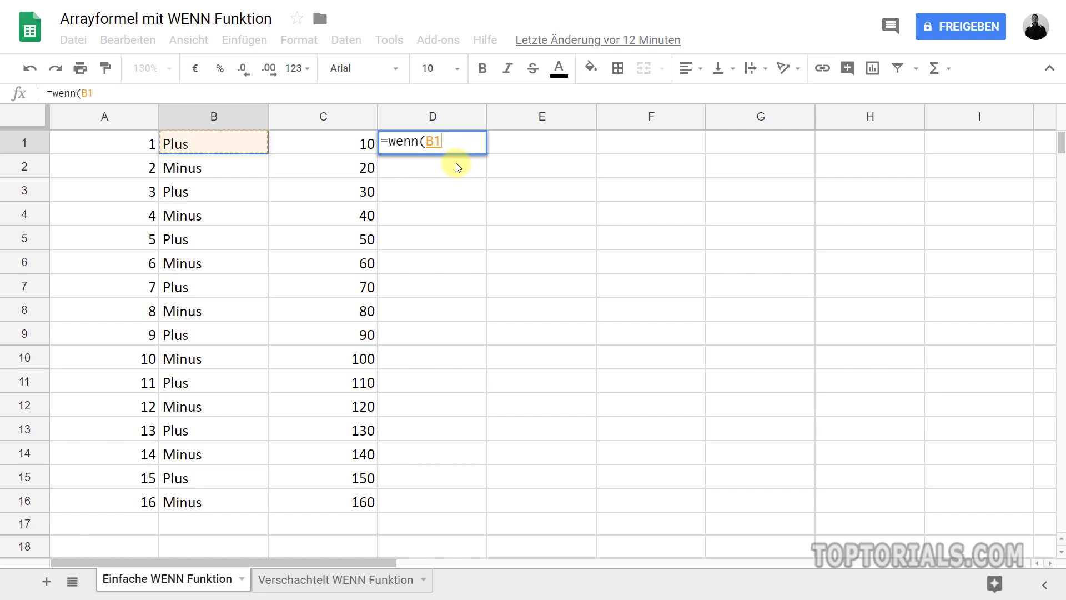
text(=)
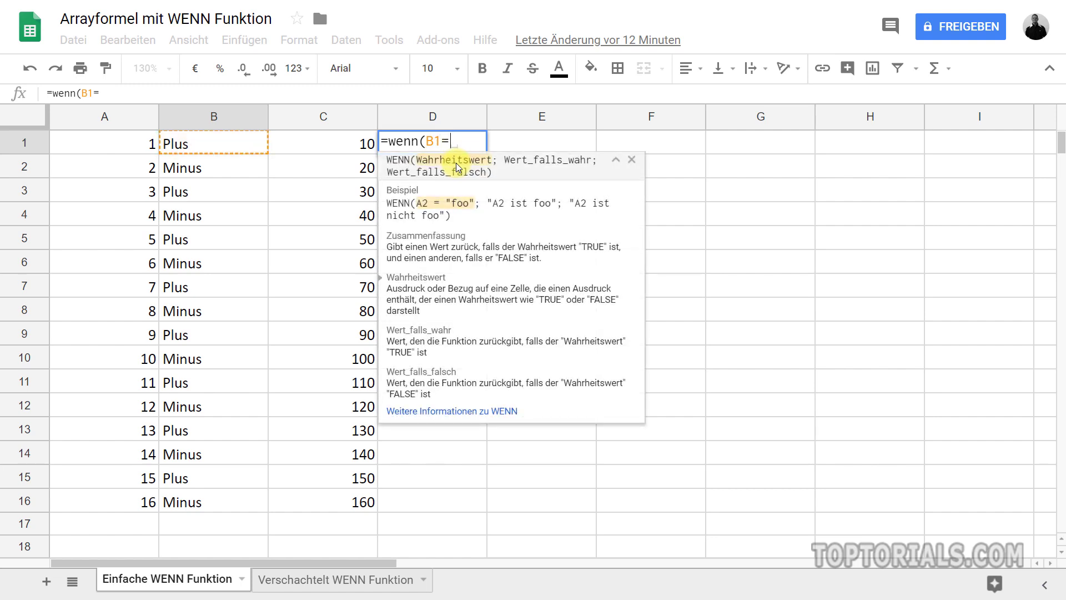
text("Pl)
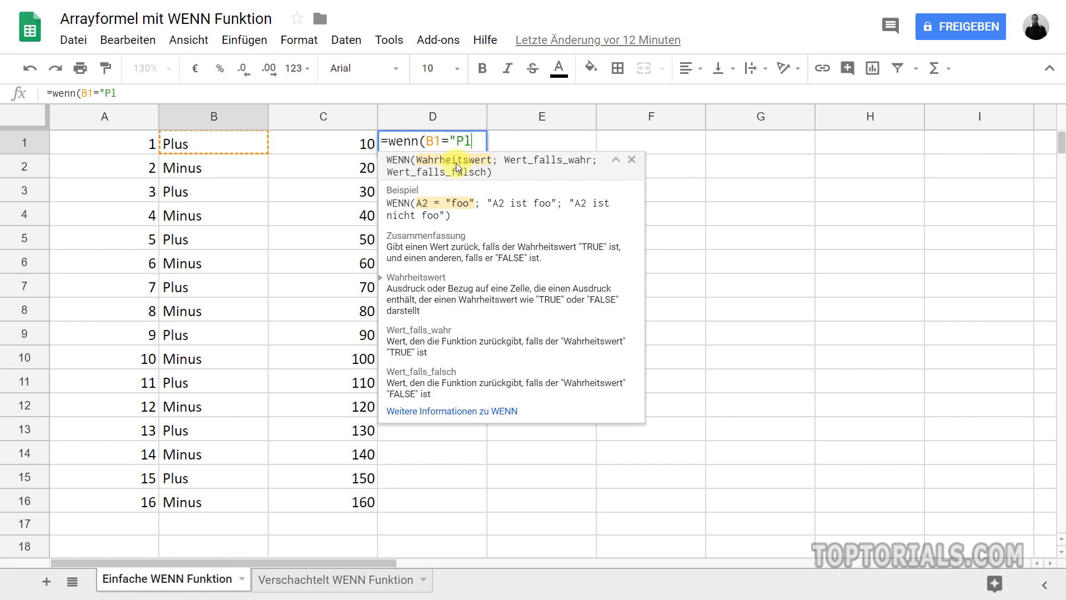
text(us")
text(;)
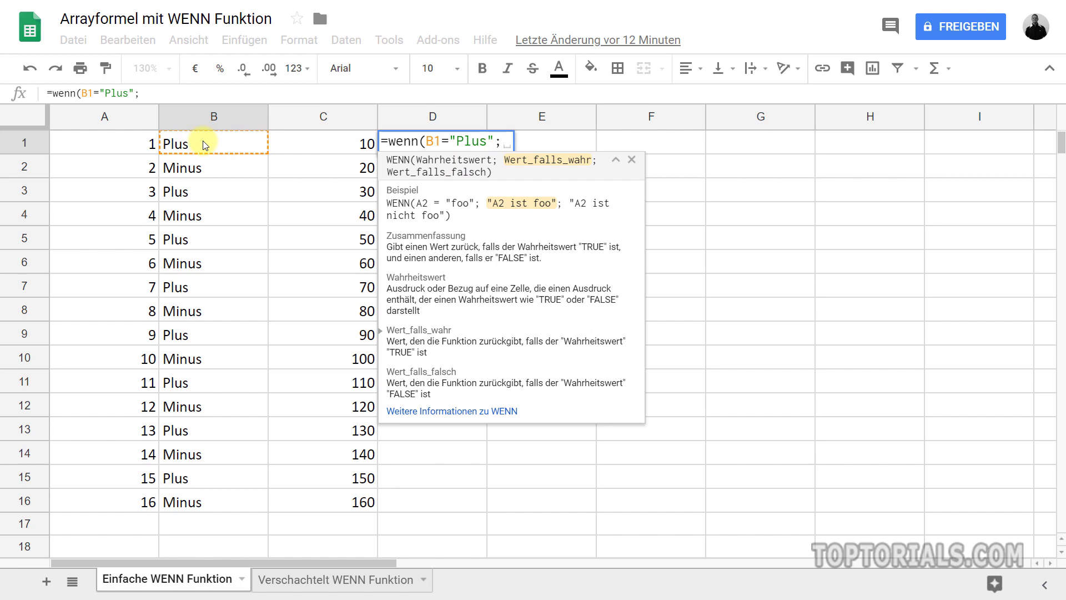
Step: Add the branches A1+C1 and A1-C1, then enter the formula so D1 shows 11
click(118, 146)
text(+)
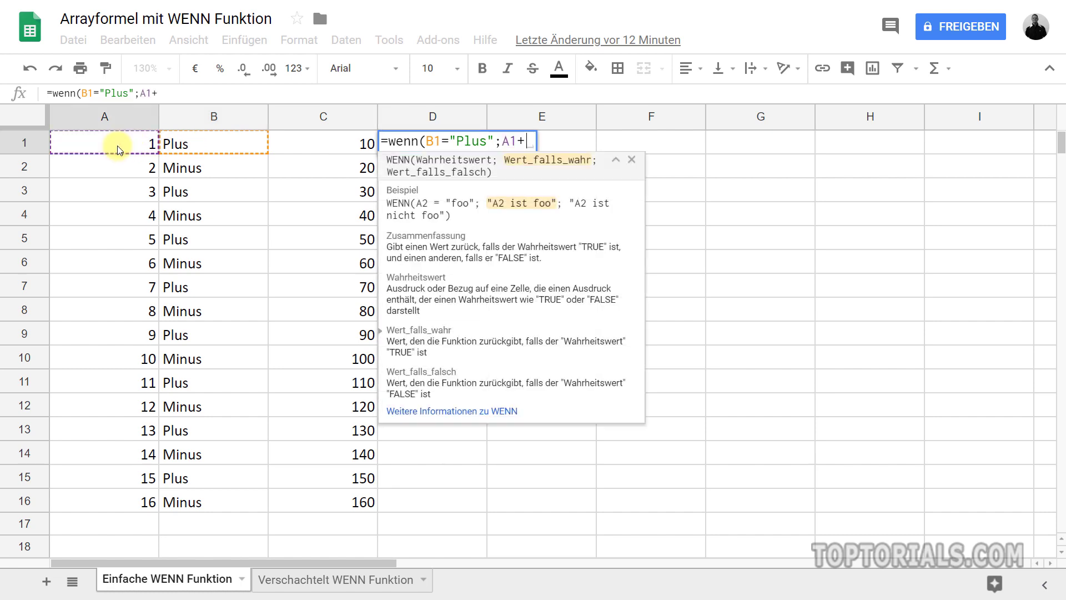
click(312, 150)
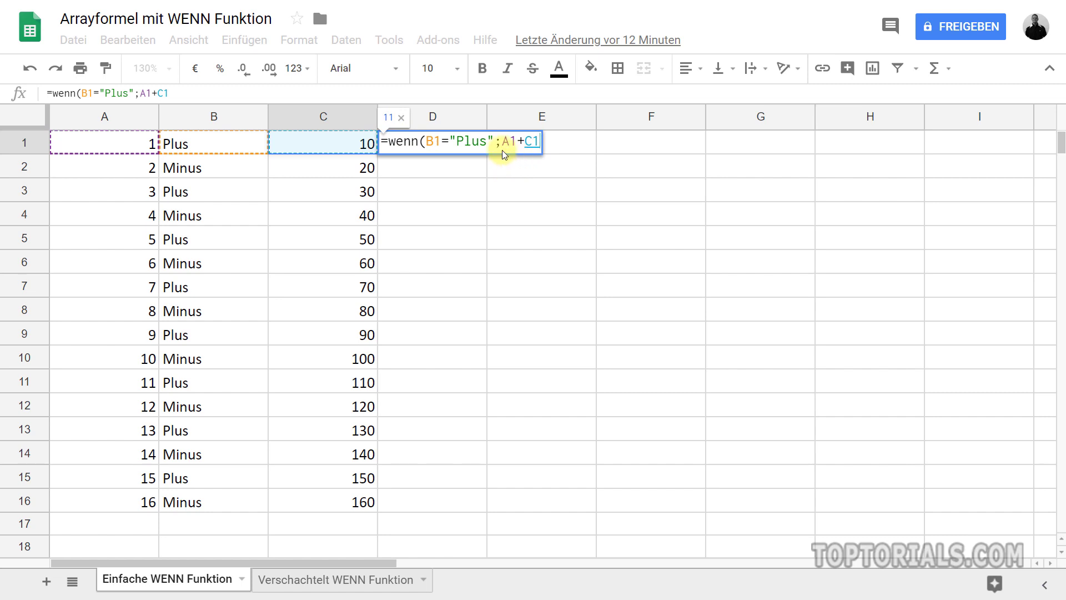
text(;)
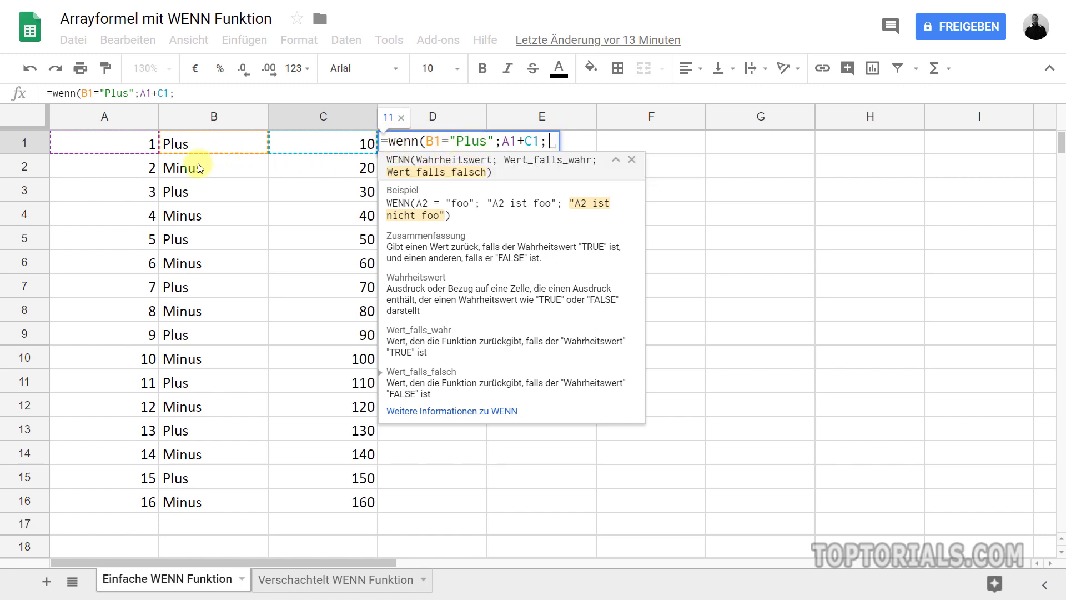
click(117, 144)
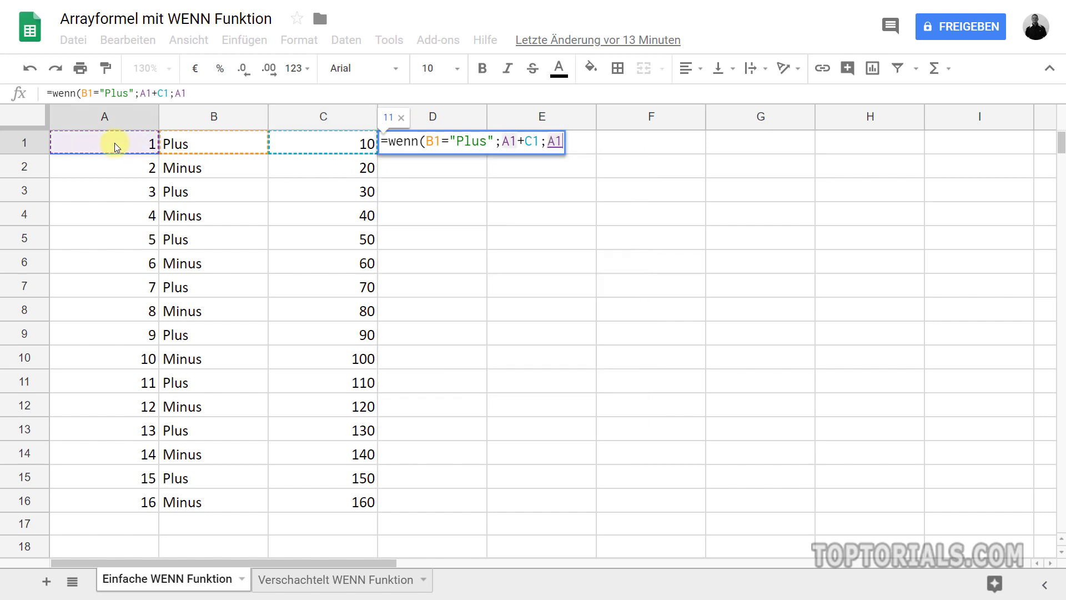
text(-)
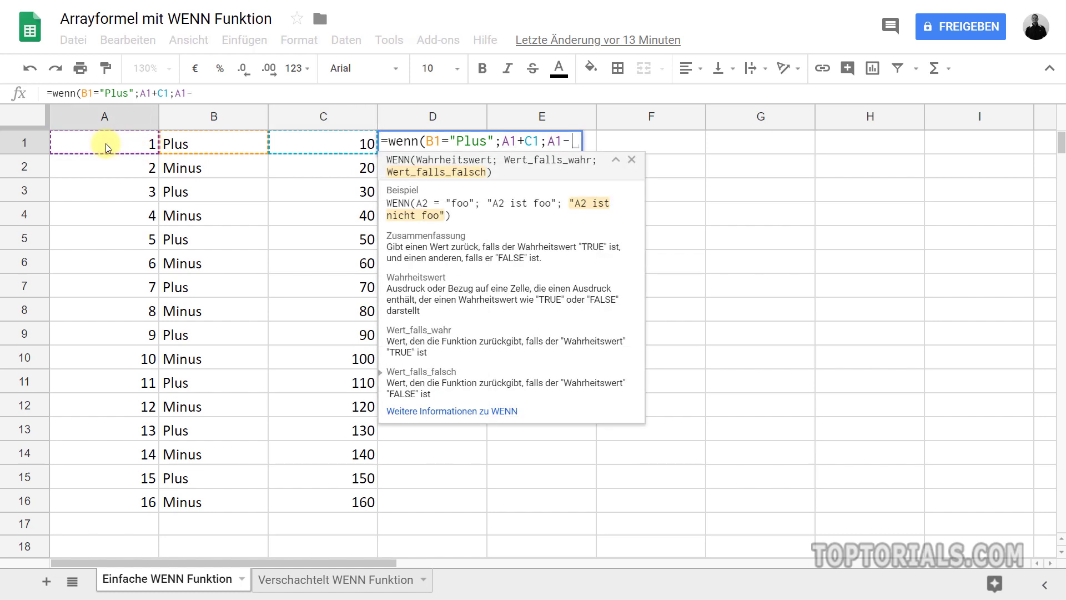
click(319, 146)
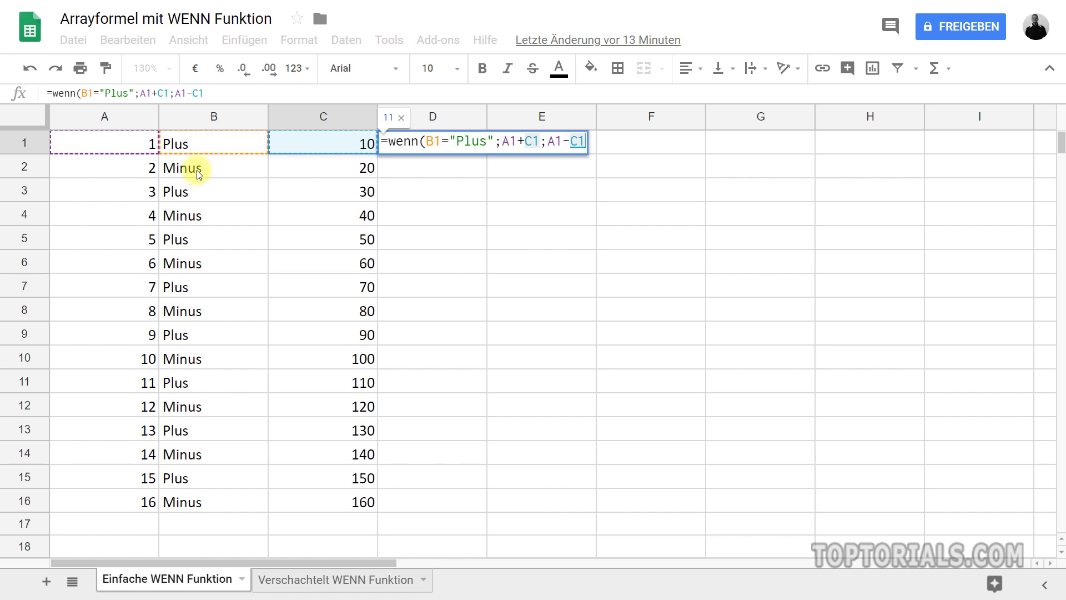
text())
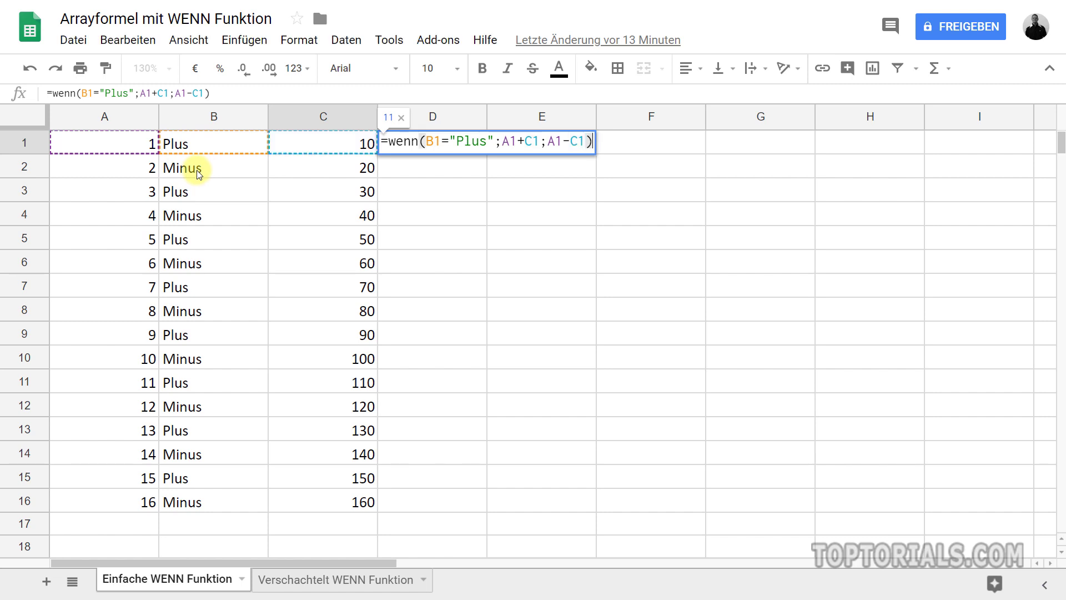
key(Return)
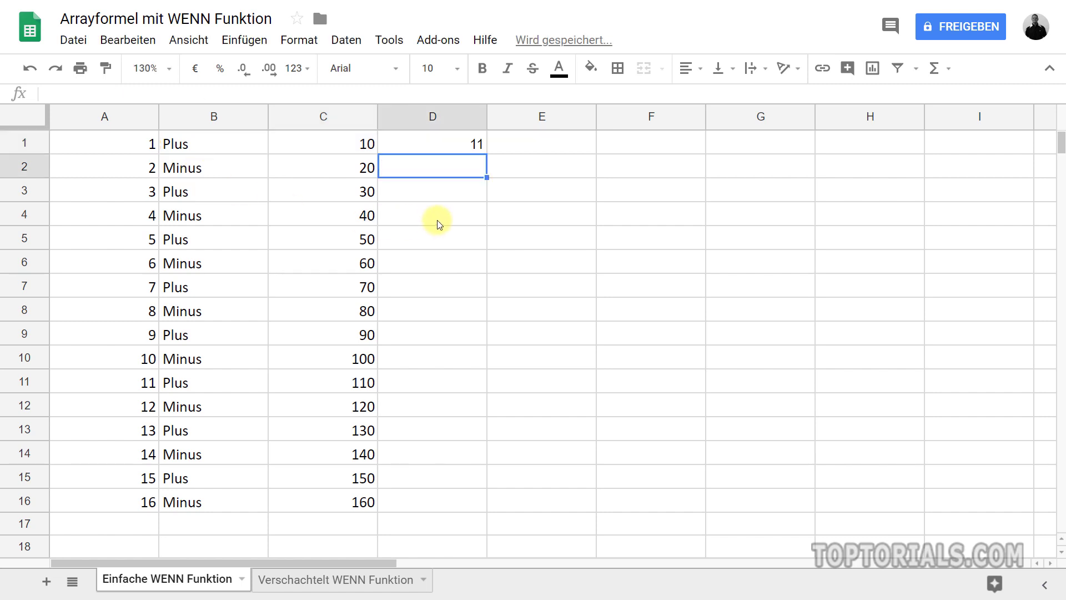
Step: Copy the WENN formula in D1 down through D16
click(442, 146)
double_click(442, 145)
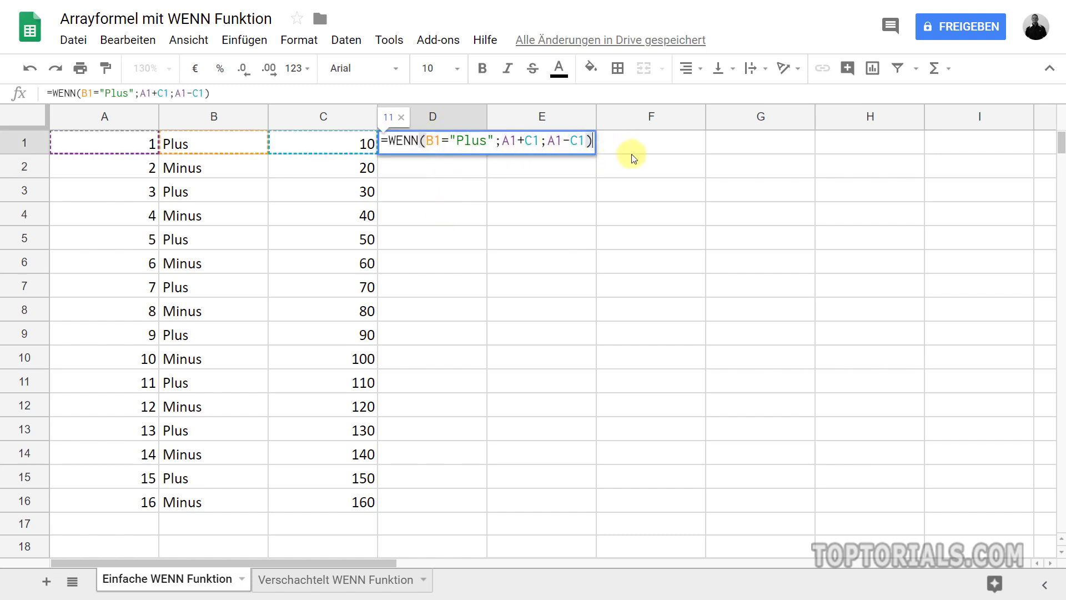
key(Return)
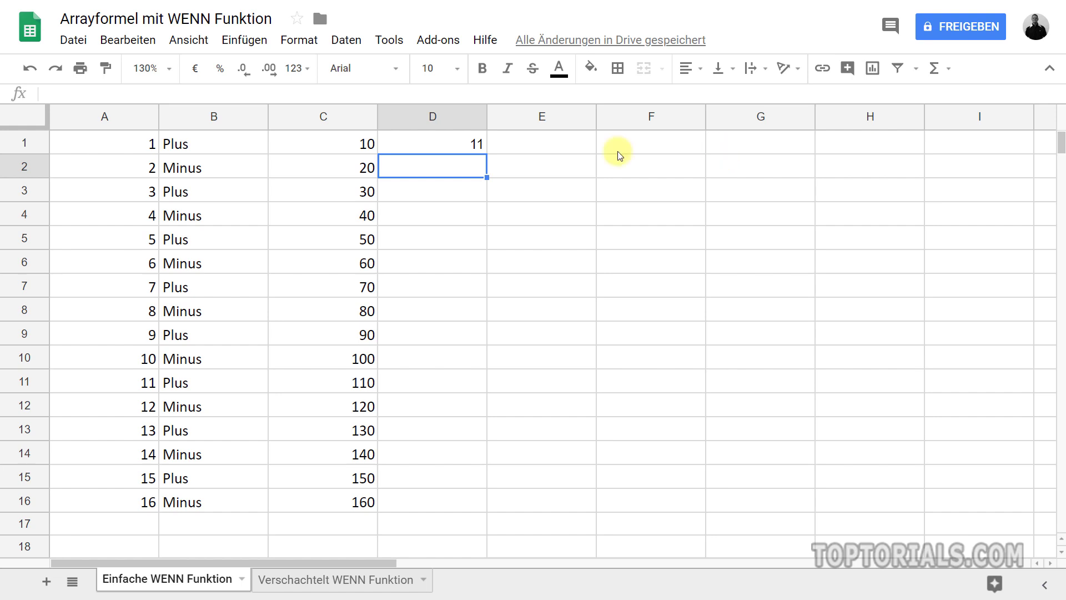
click(453, 143)
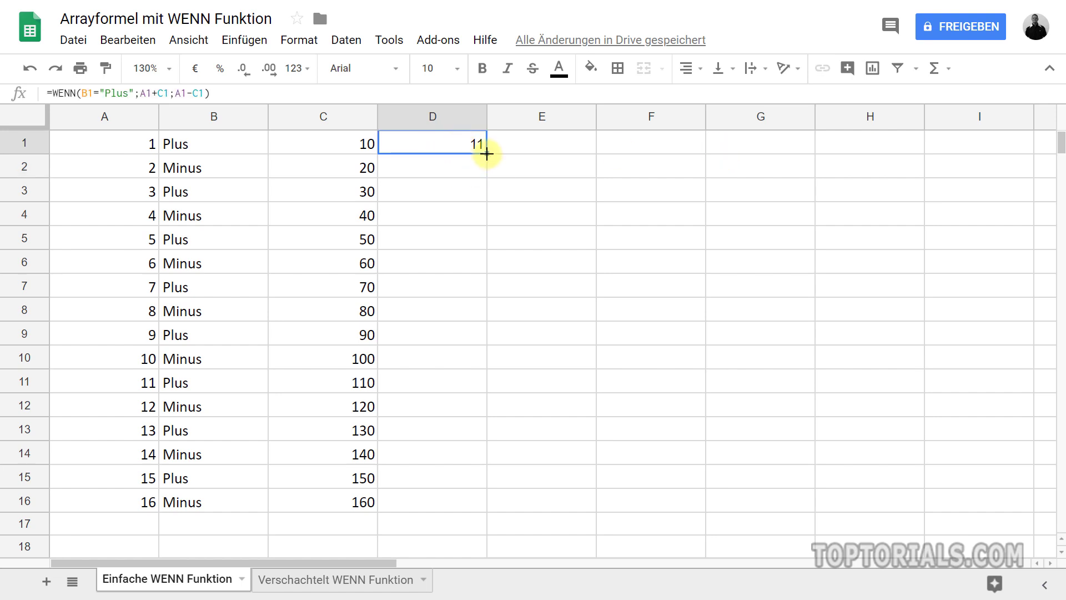
drag(487, 154, 485, 502)
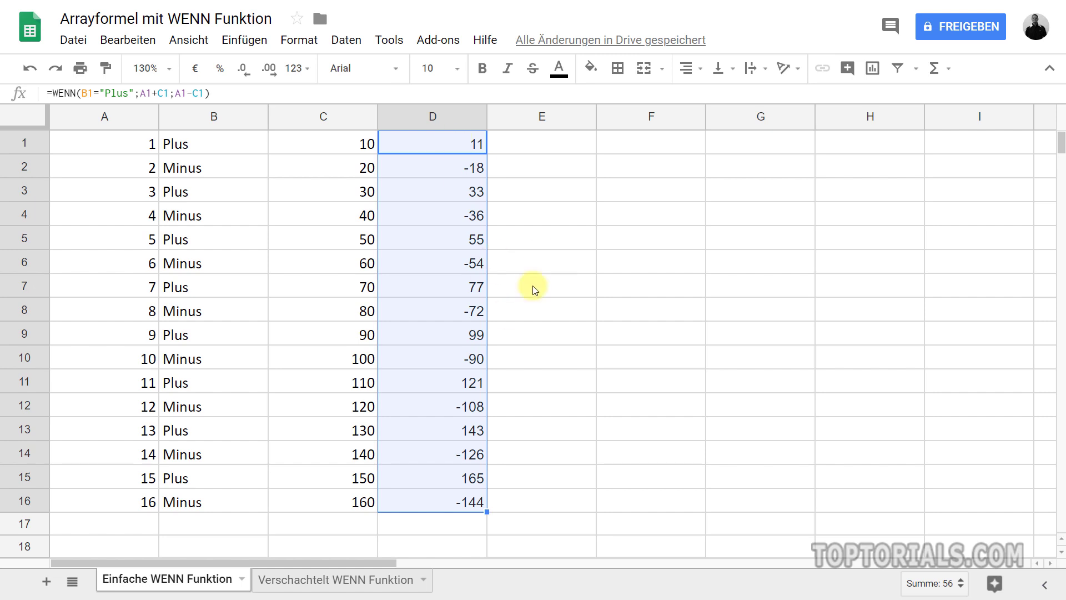
click(630, 291)
Step: Clear the filled WENN results from D1:D16
click(466, 145)
drag(455, 195, 434, 501)
key(Delete)
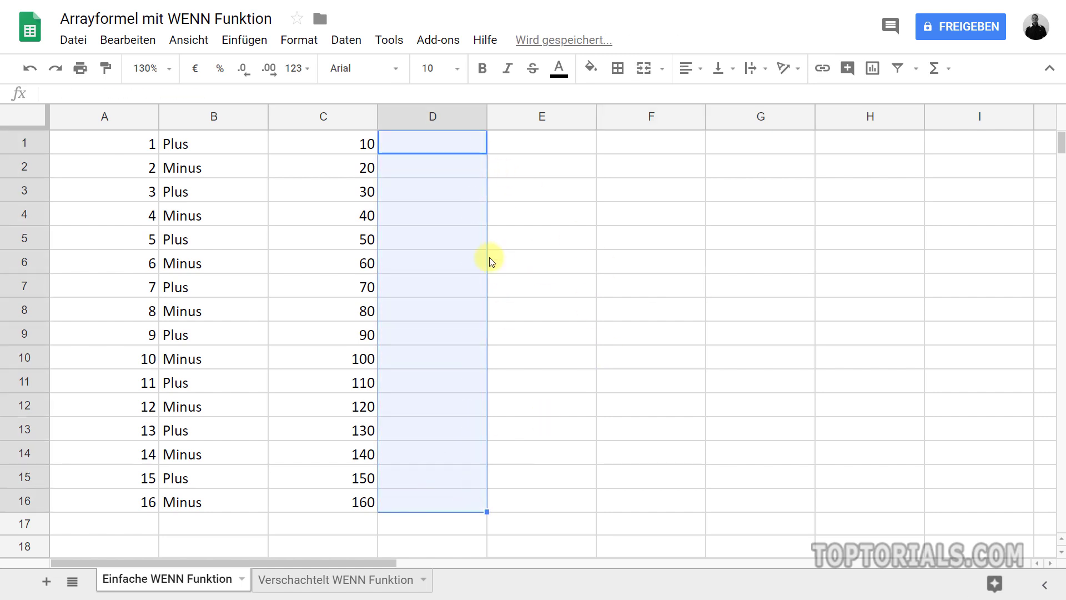
click(562, 266)
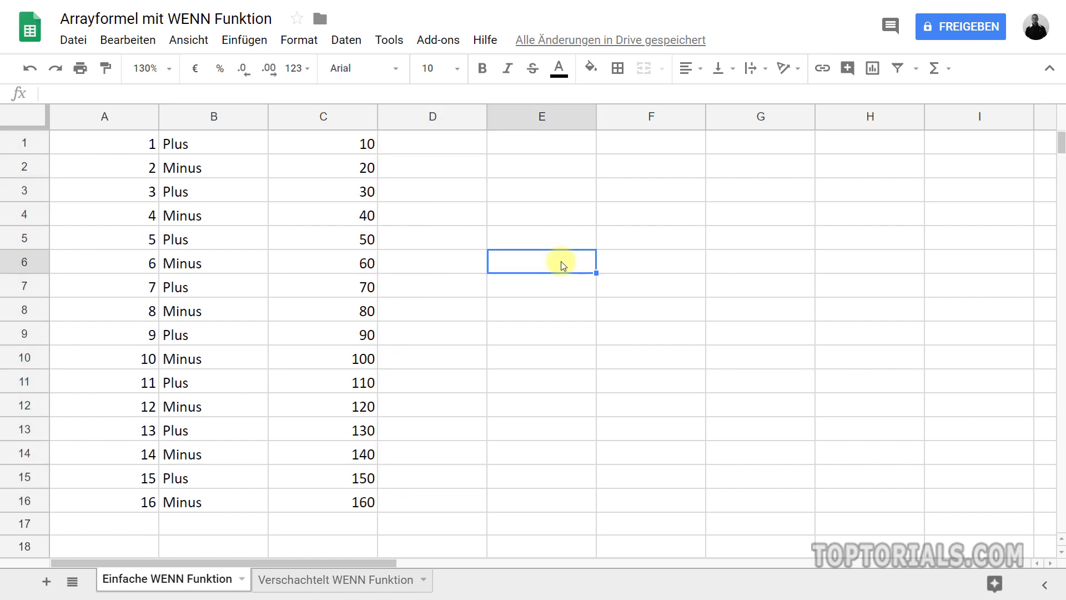
Step: Begin =wenn( in D1 using the range condition B1:B16="Plus"
drag(415, 145, 428, 498)
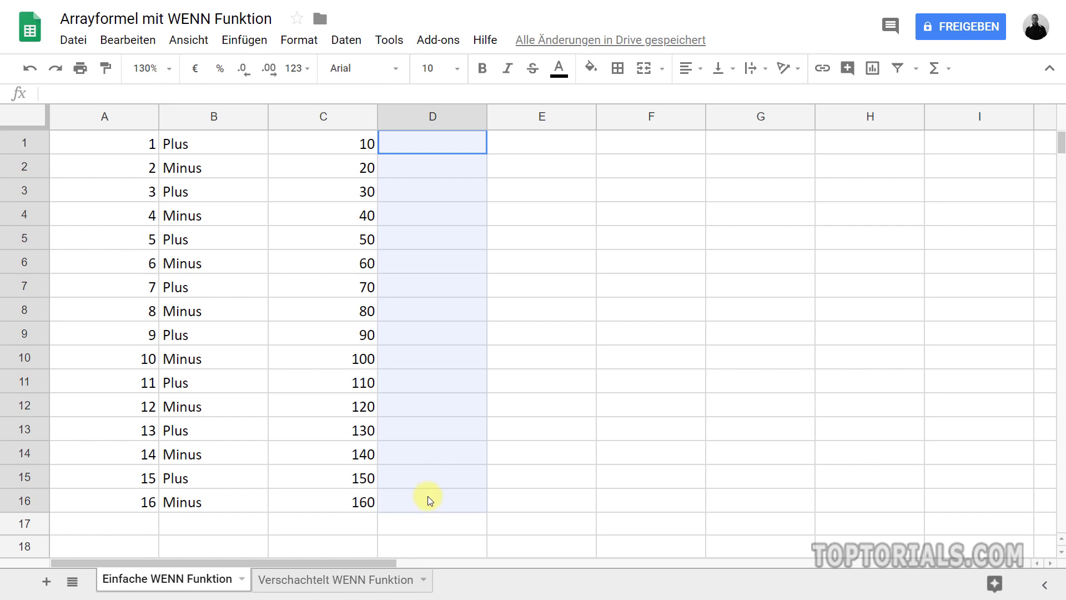
drag(428, 495, 427, 495)
text(=)
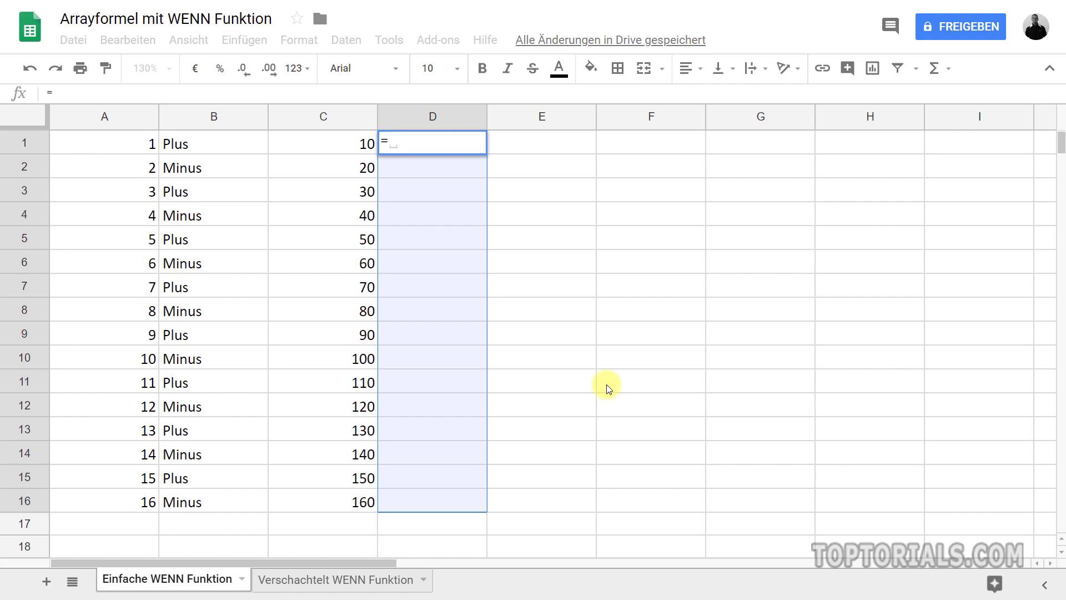
text(w)
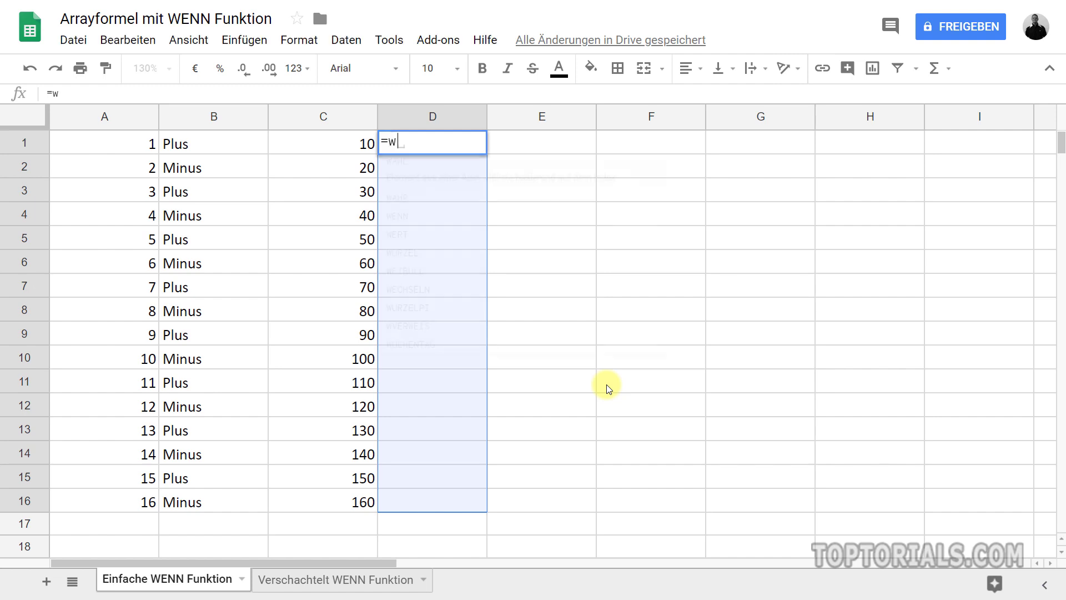
text(enn()
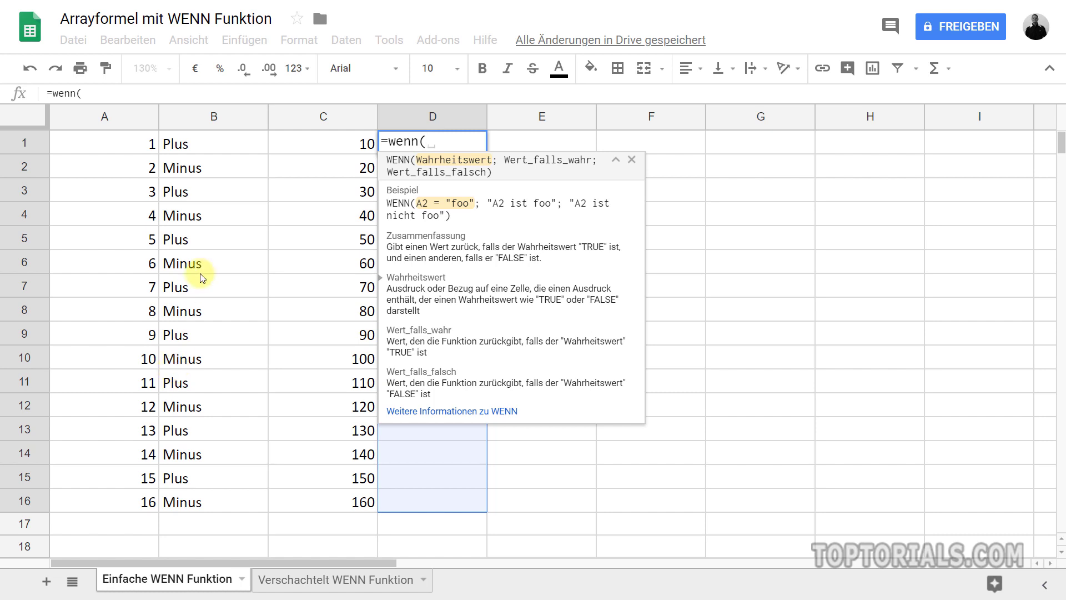
click(206, 143)
drag(205, 144, 218, 498)
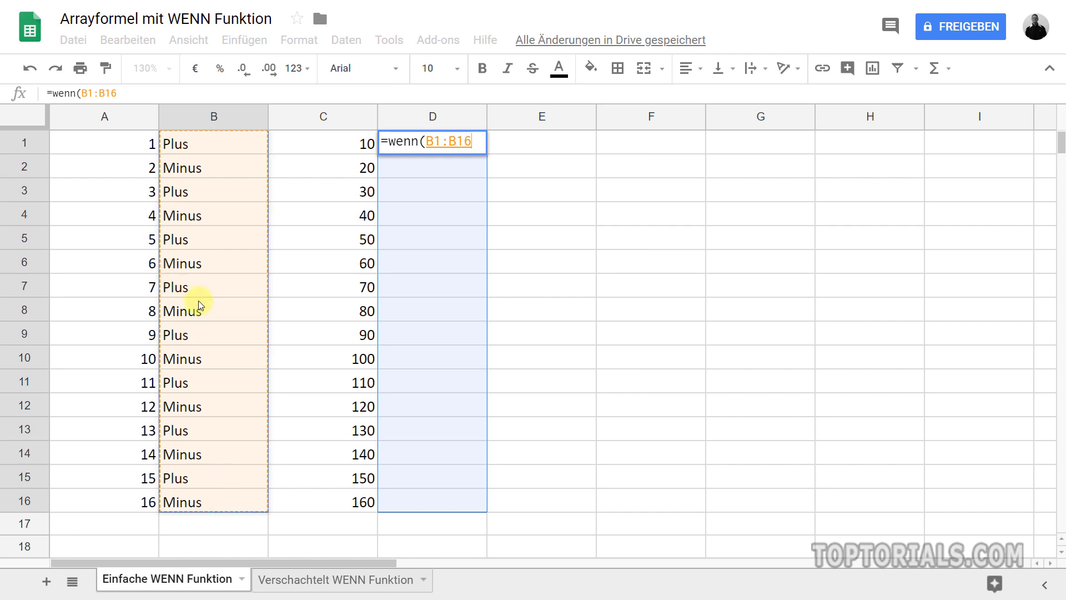
text(=)
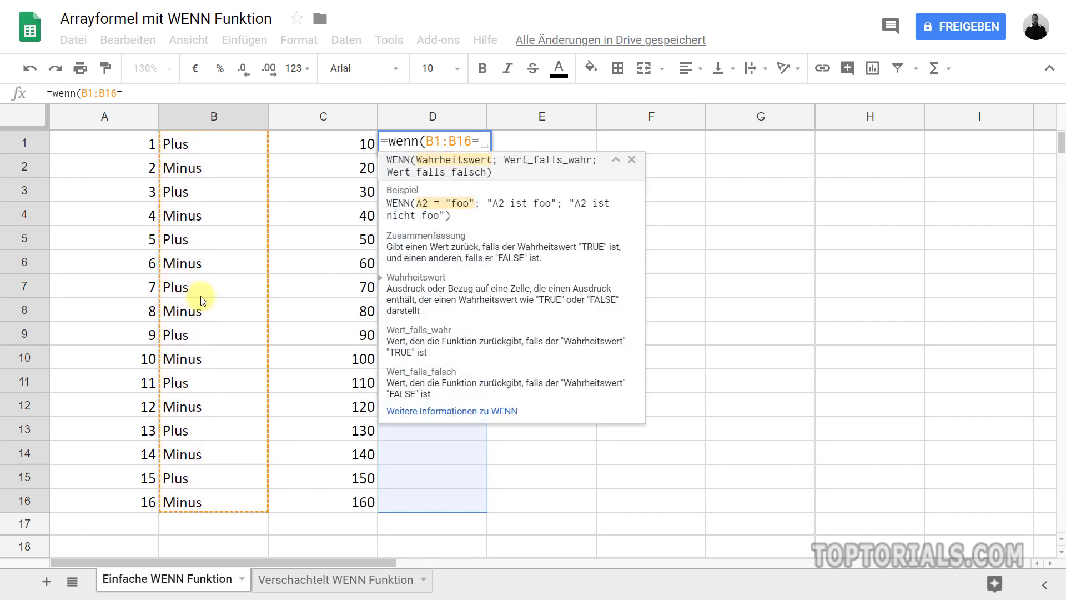
text("Pl)
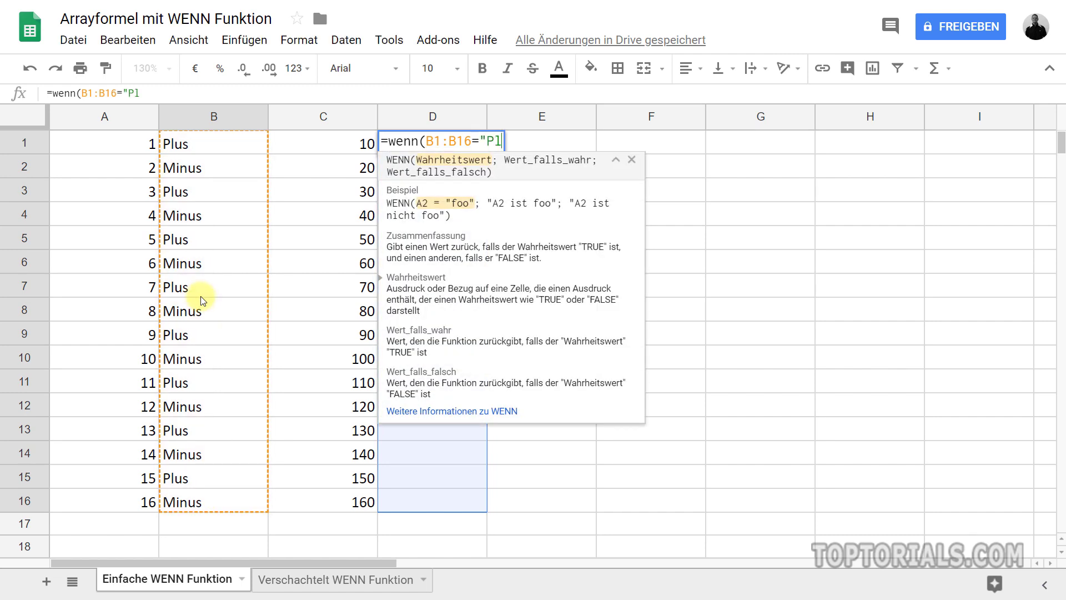
text(us")
text(;)
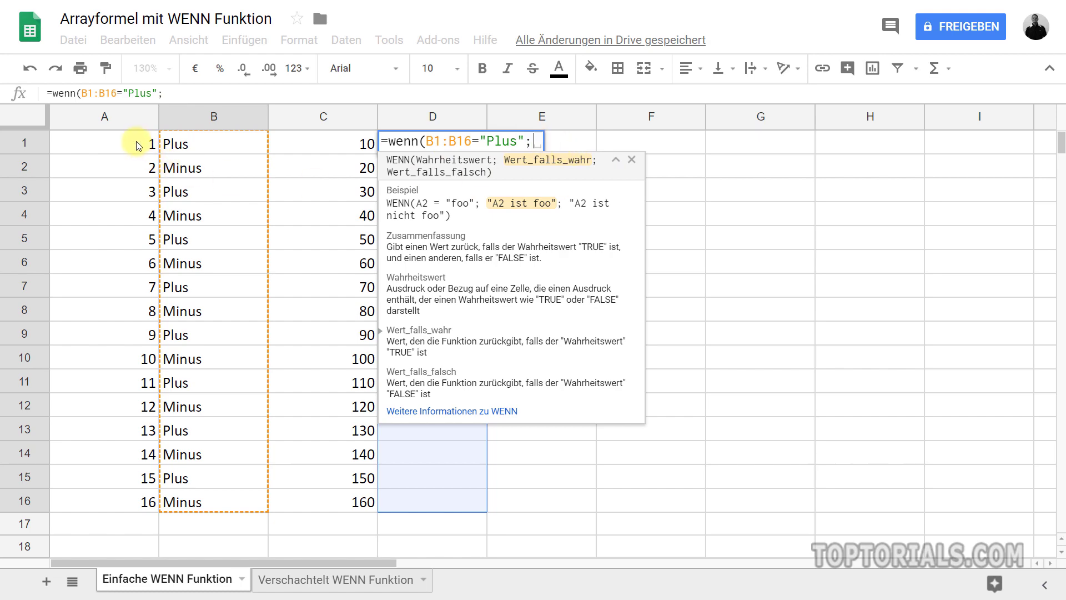
Step: Add the branches A1:A16+C1:C16 and A1:A16-C1:C16, then close the wenn bracket
drag(132, 142, 129, 504)
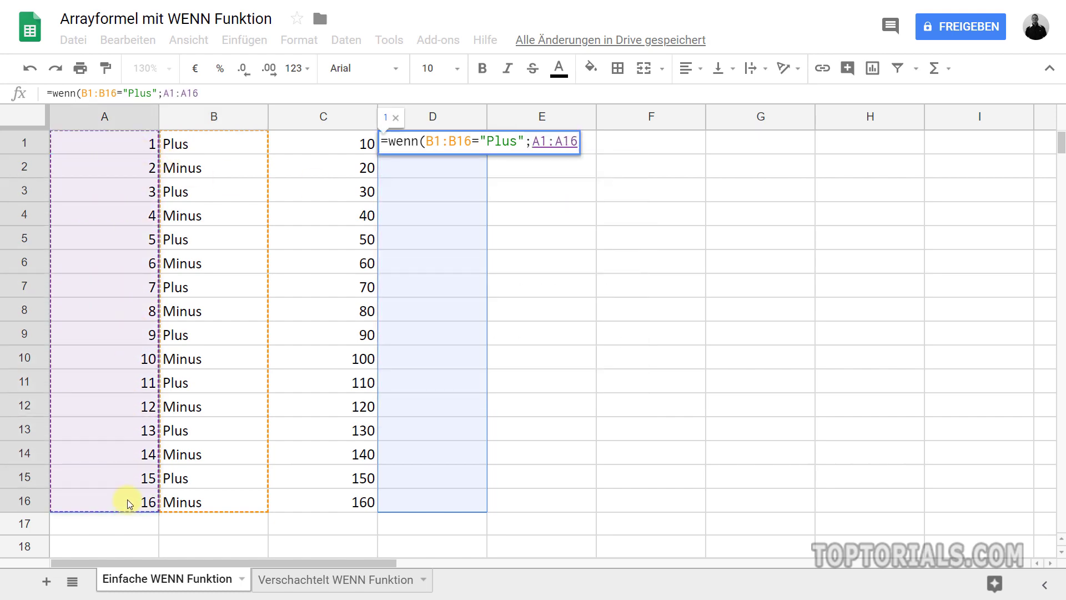
text(+)
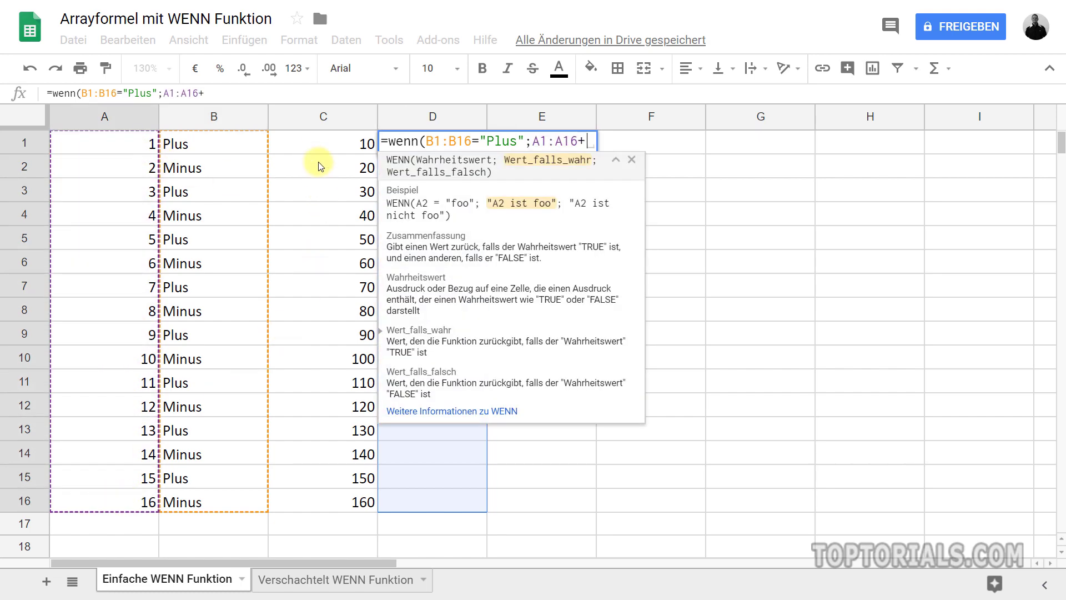
drag(311, 145, 315, 504)
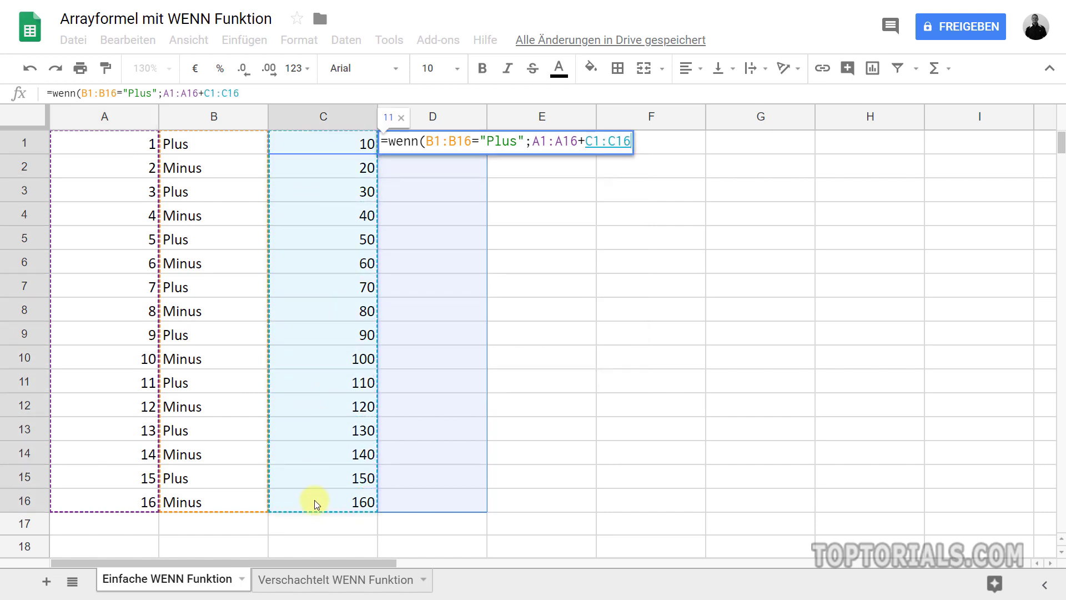
text(;)
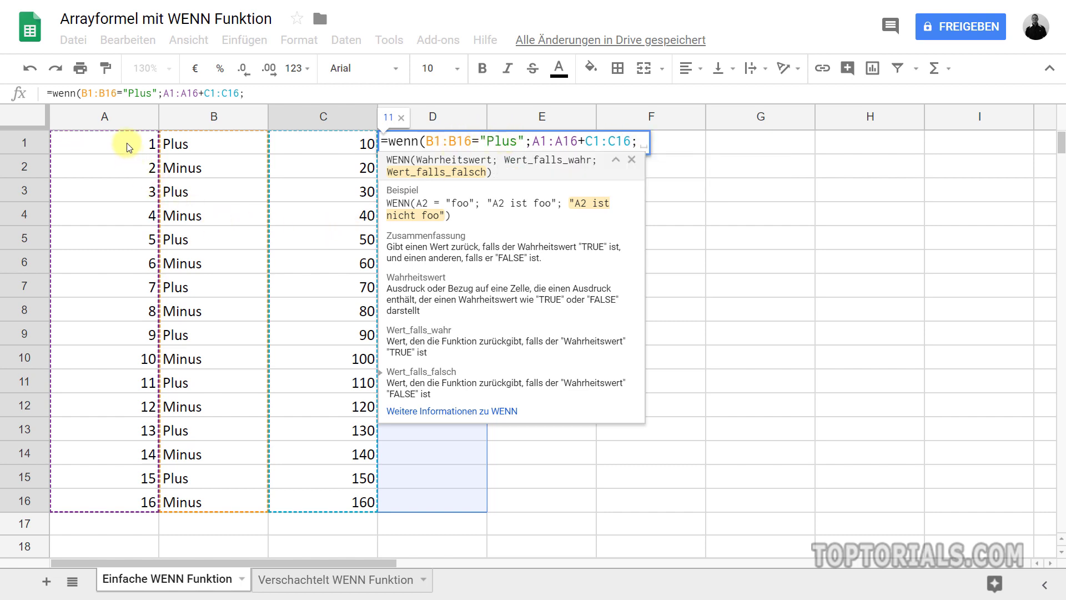
drag(126, 144, 127, 503)
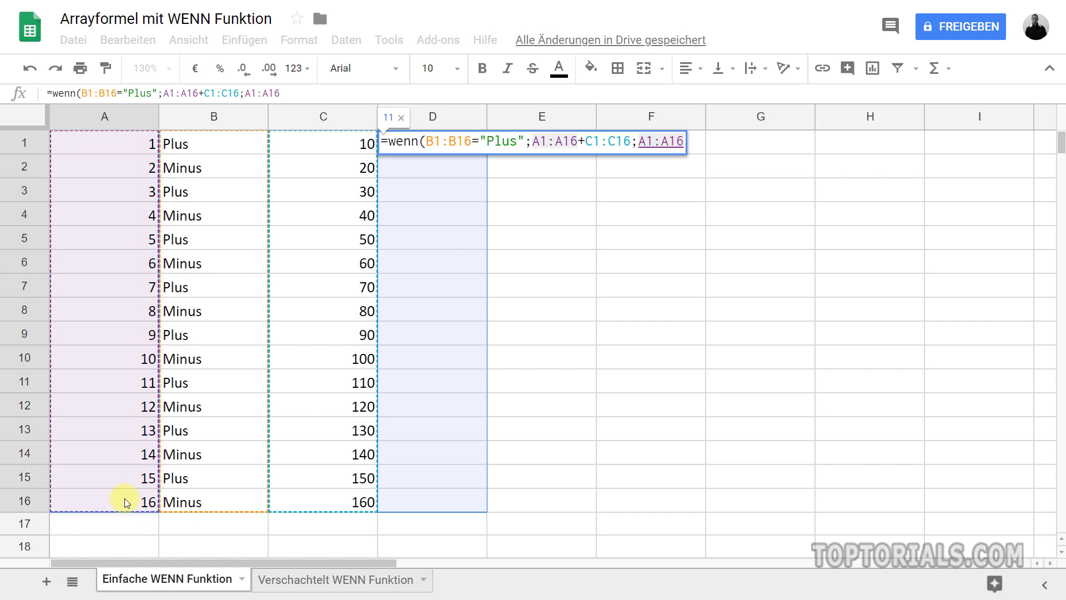
text(-)
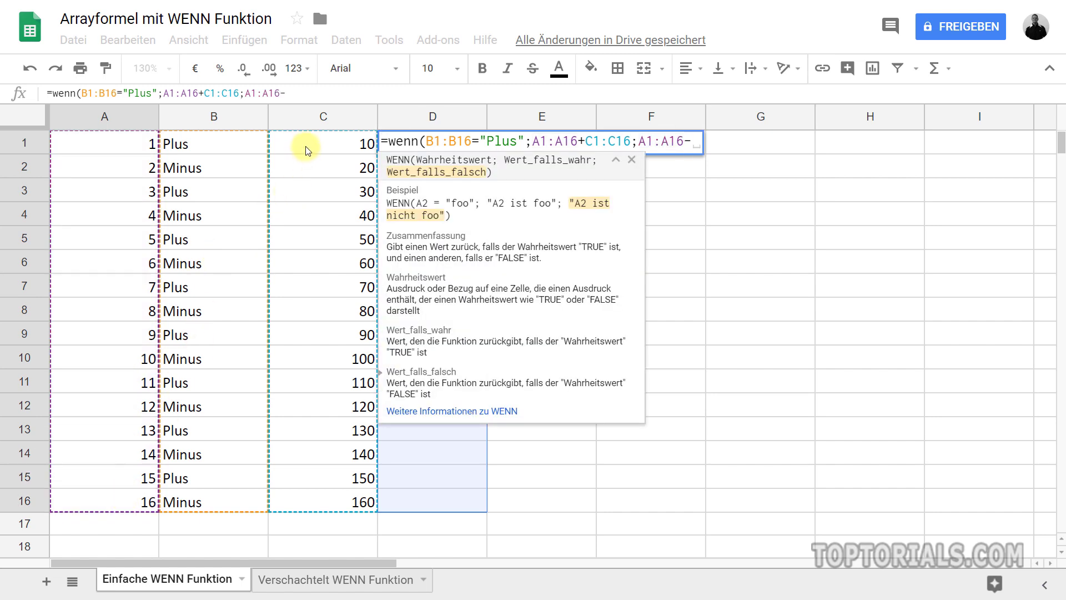
drag(305, 146, 329, 498)
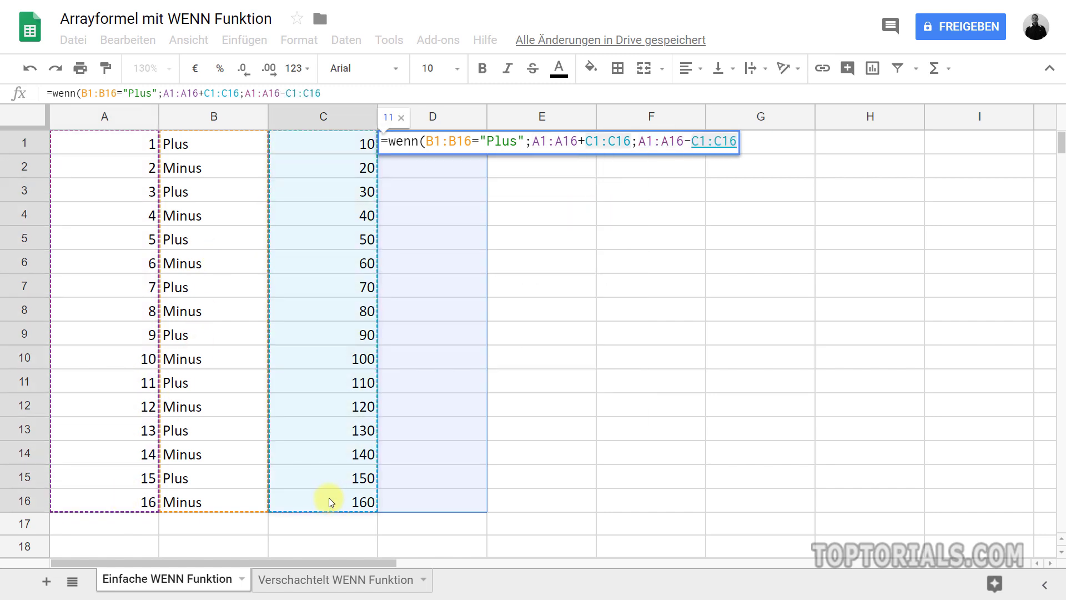
text())
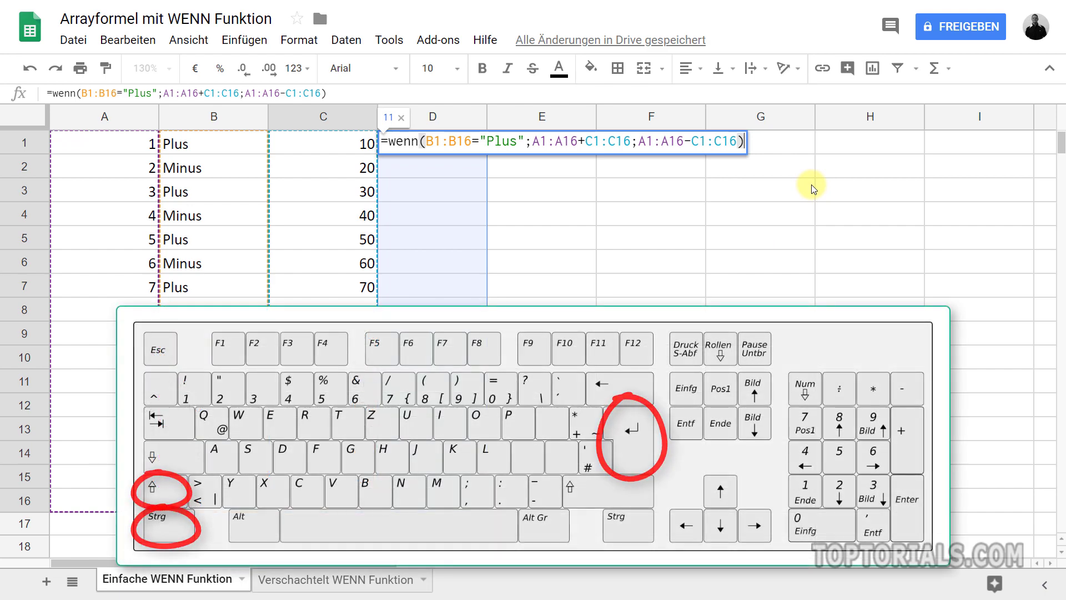
Step: Wrap the wenn formula in ArrayFormula with Ctrl+Shift+Enter
key(ctrl+shift+Return)
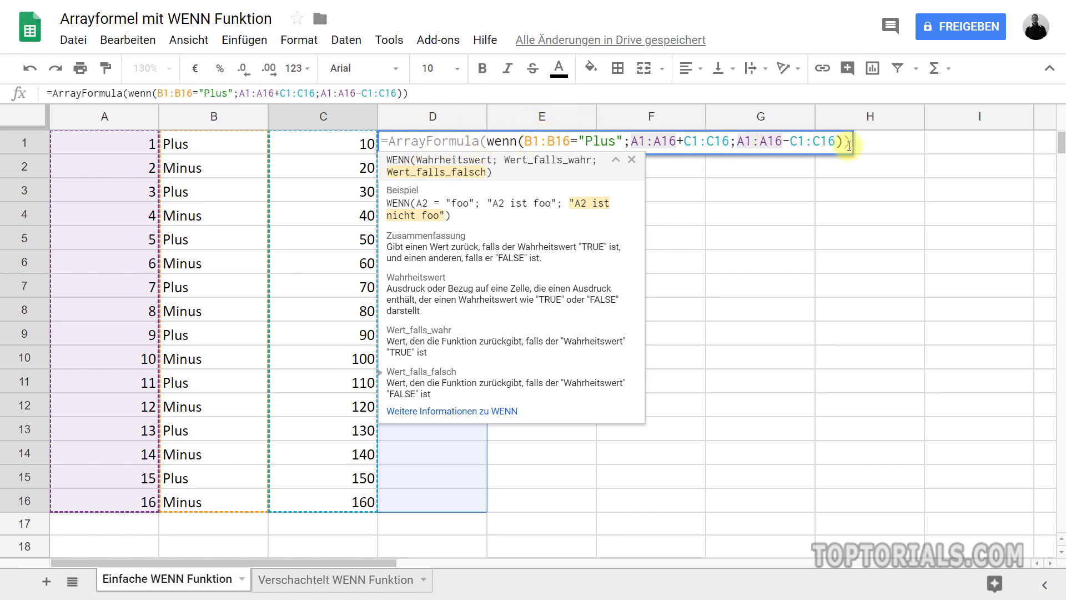
Step: Dismiss the help popup and commit the ArrayFormula, filling D1:D16 with 11, -18, 33…
click(631, 161)
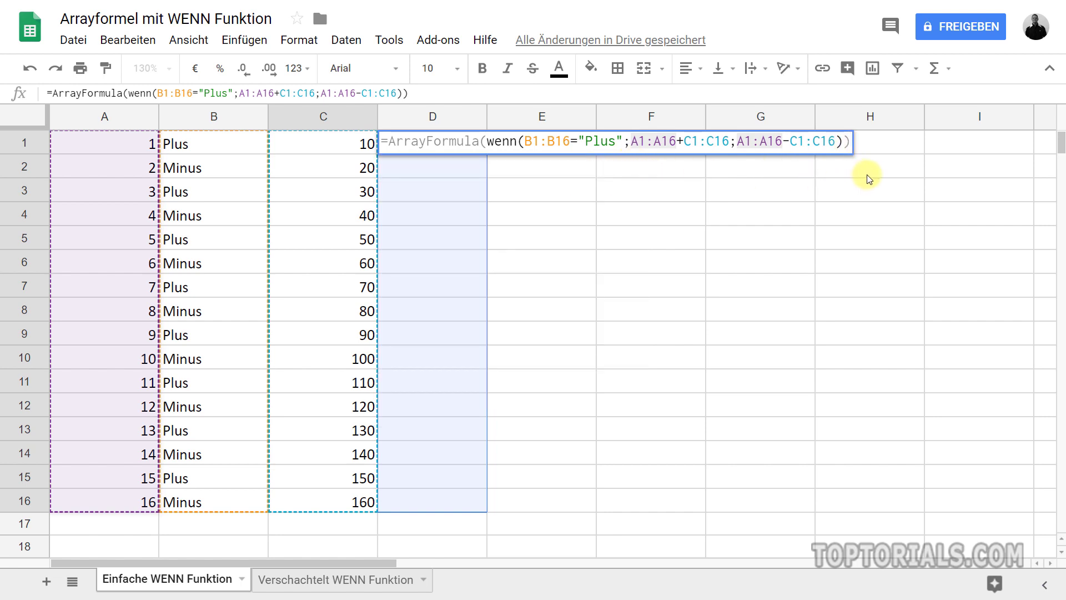
key(Return)
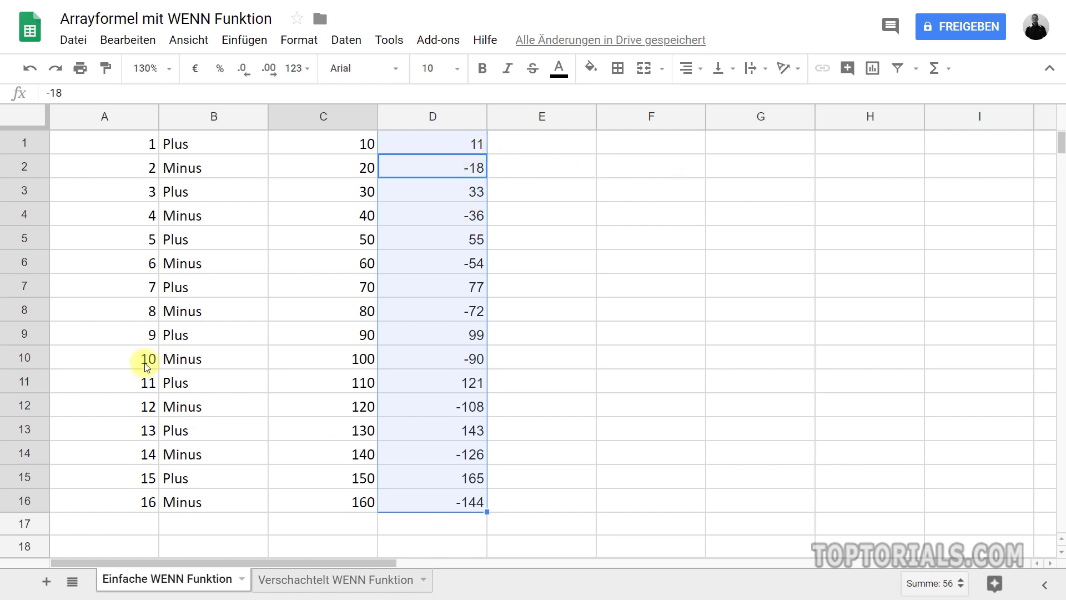
Step: After a failed delete in D10, delete the ArrayFormula from D1 to empty column D
click(445, 361)
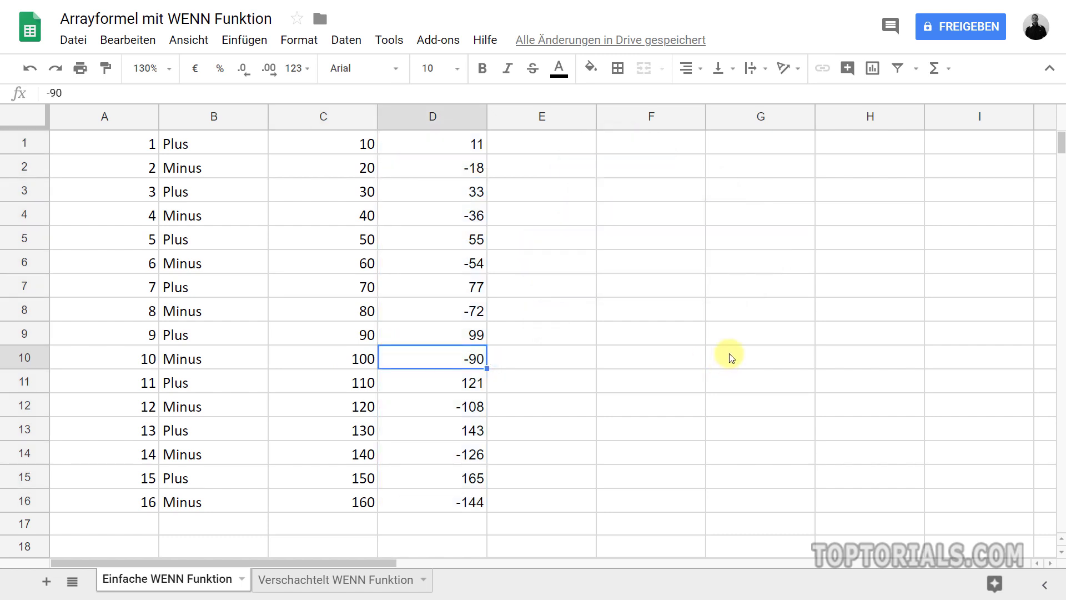
key(Delete)
key(ctrl+z)
click(436, 145)
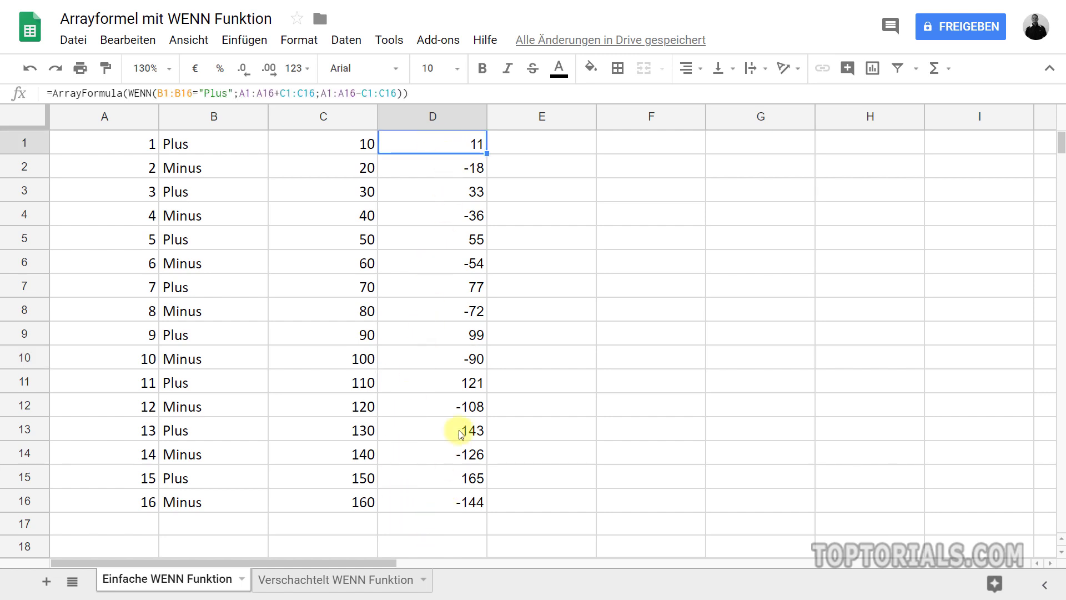
click(447, 189)
click(442, 239)
click(445, 287)
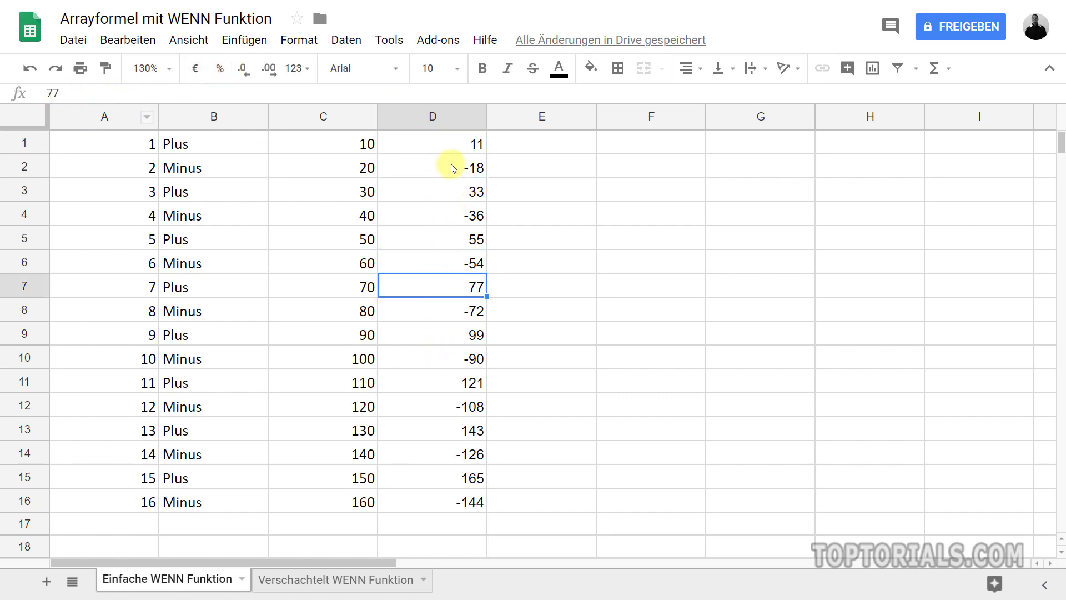
click(444, 144)
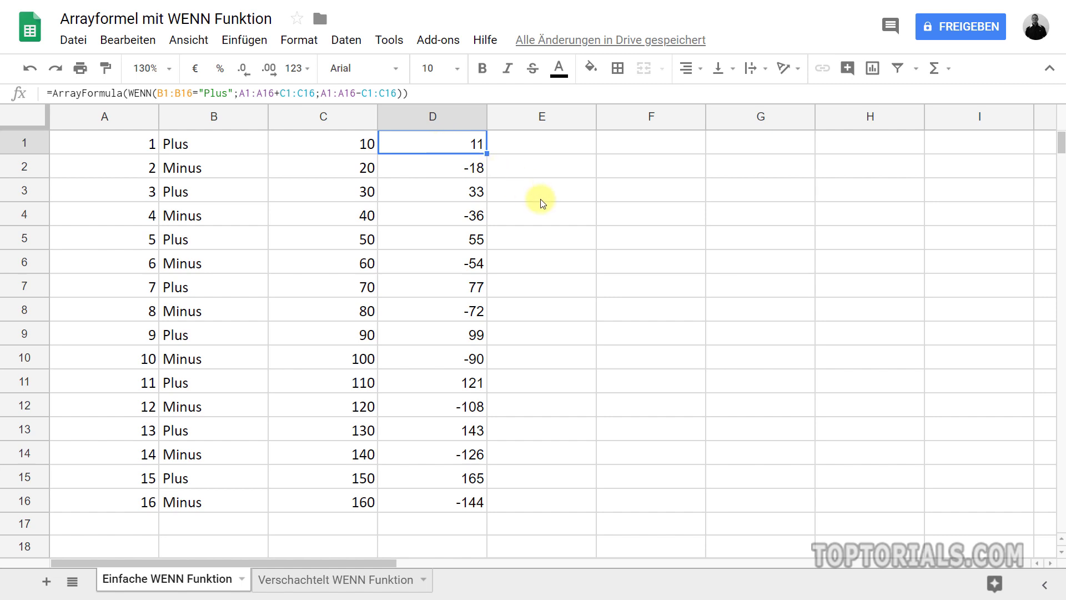
key(Delete)
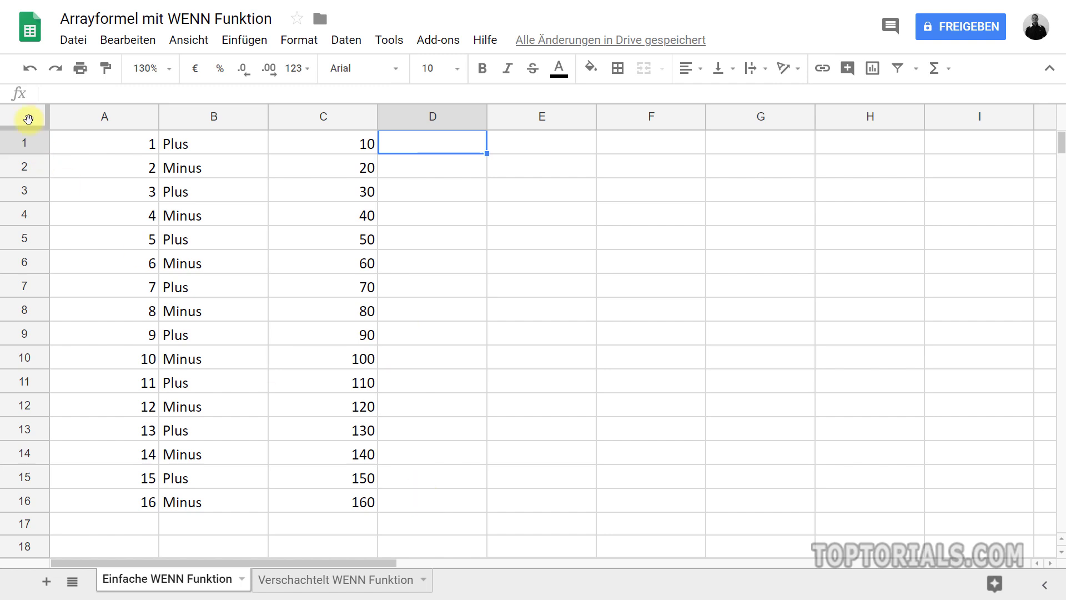
Step: Undo the deletion so the ArrayFormula again fills D1:D16
click(30, 70)
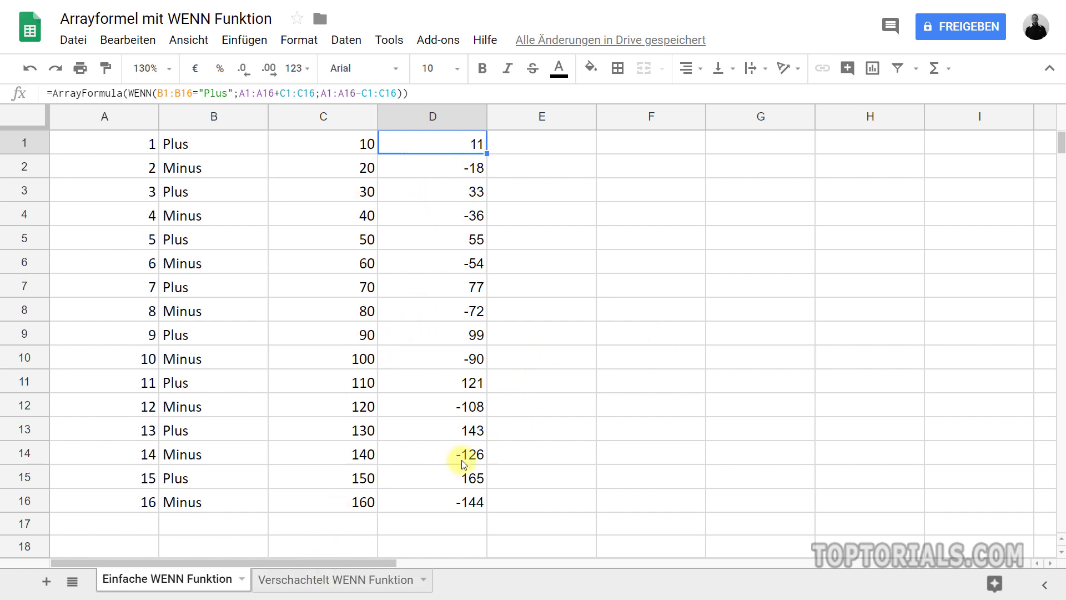
Step: Open the Verschachtelt WENN Funktion sheet with its nested WENN example
click(343, 589)
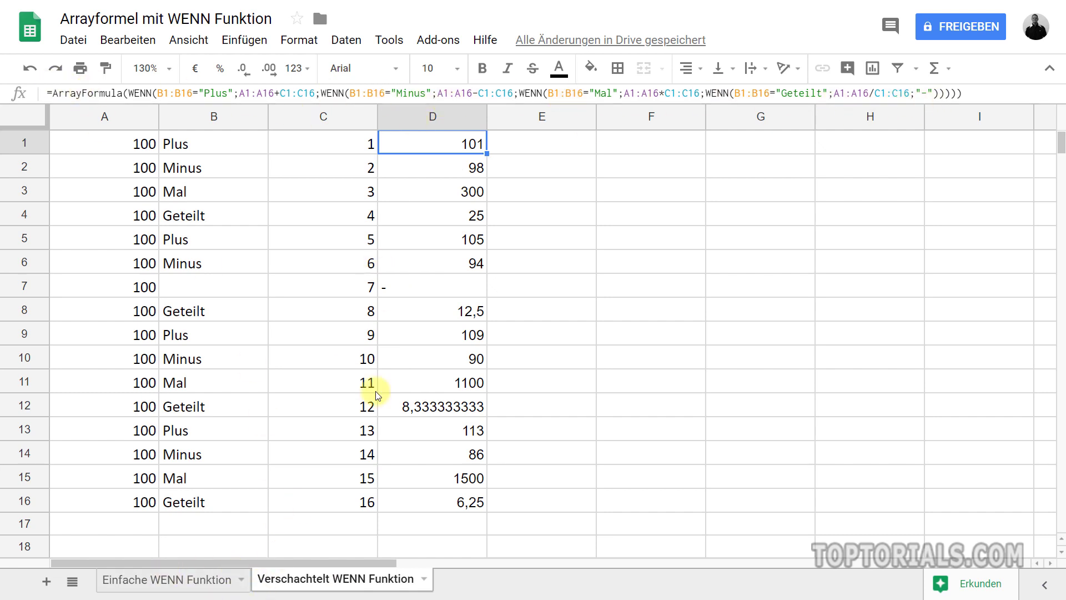
Step: Go back to the Einfache WENN Funktion sheet and select E1
click(164, 586)
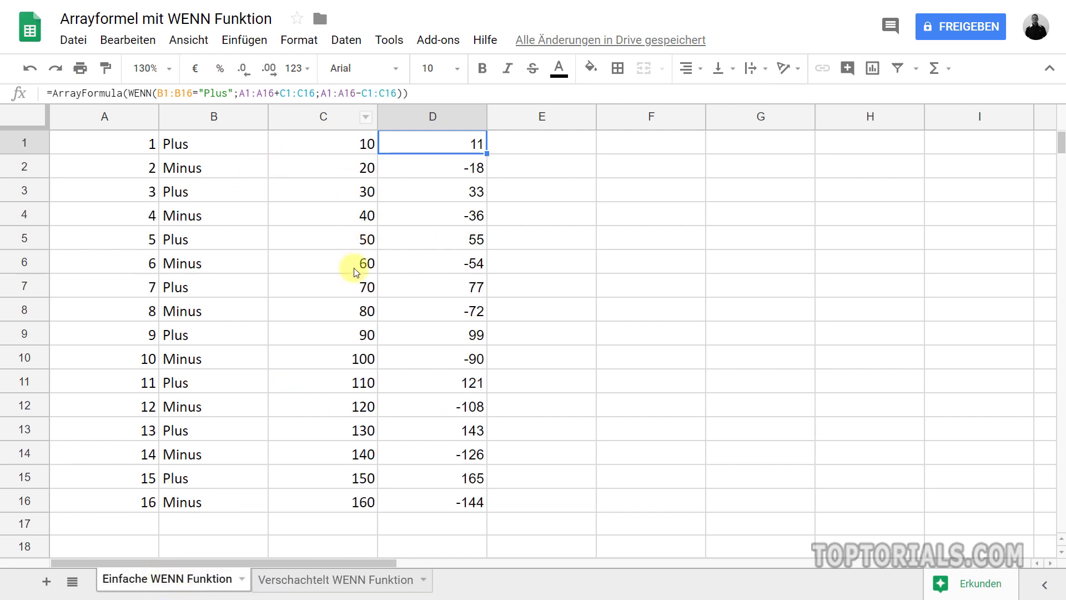
click(543, 146)
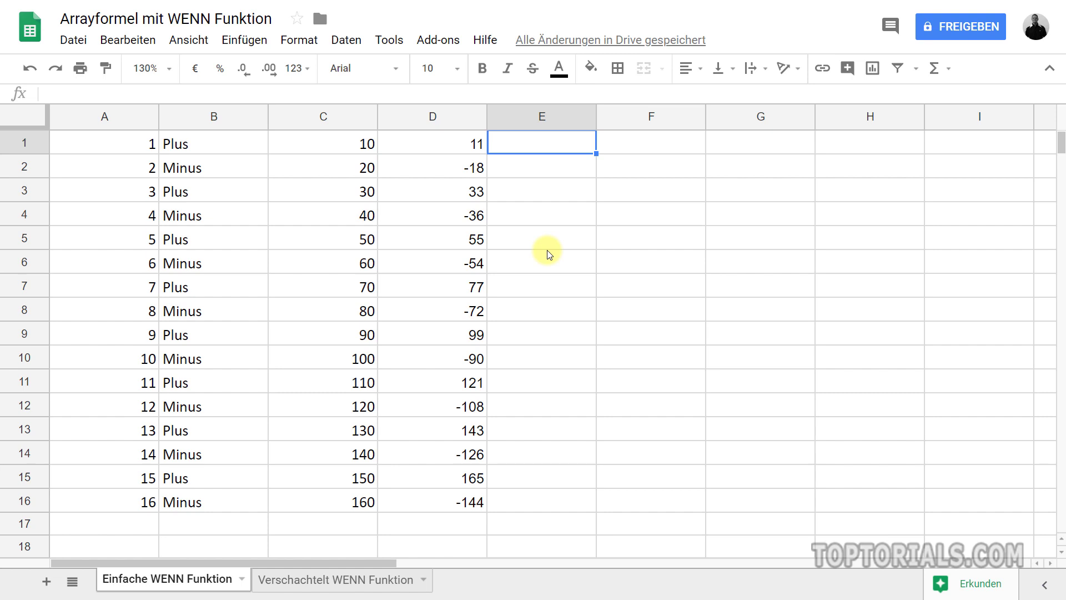